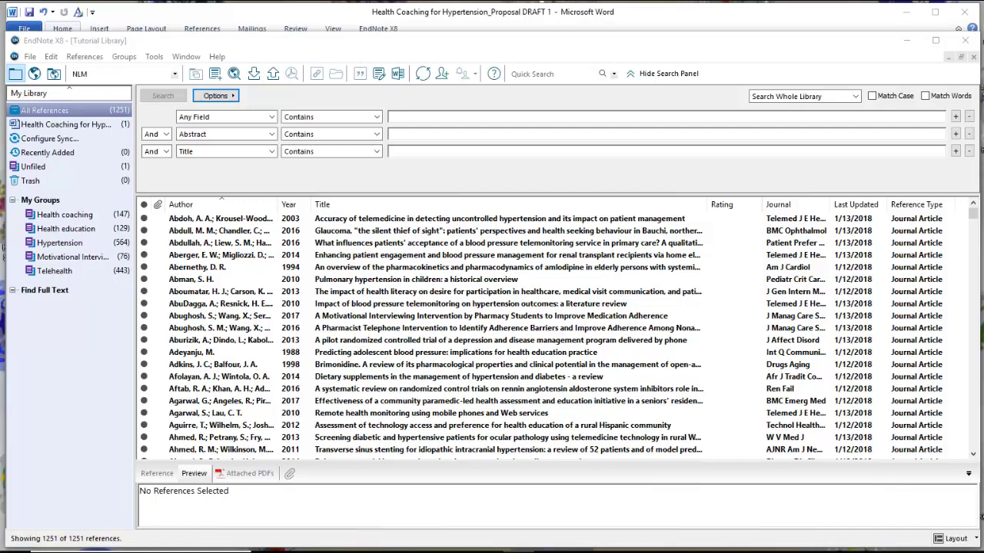
Bring the Word proposal to the front and scroll to its five-entry References page
mouse_move(423, 552)
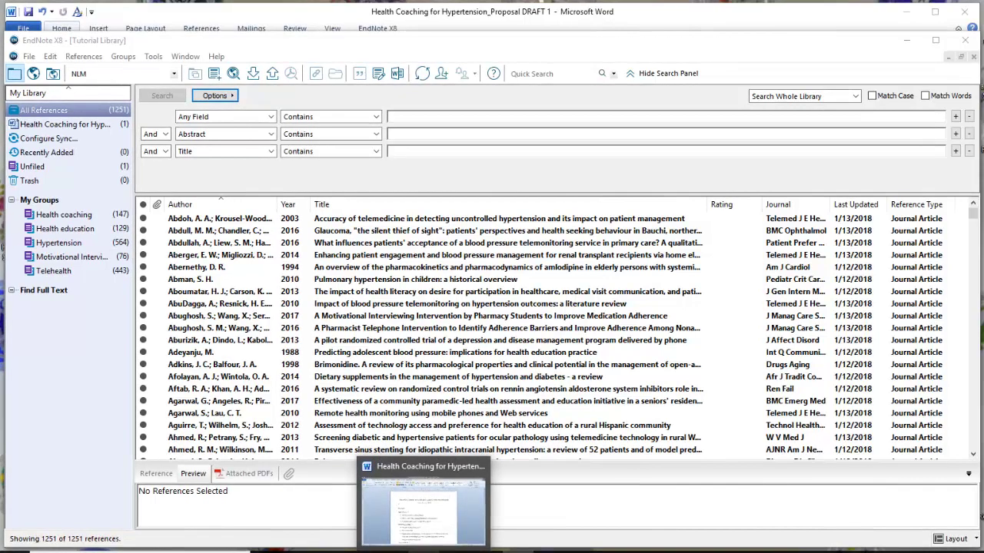
click(424, 507)
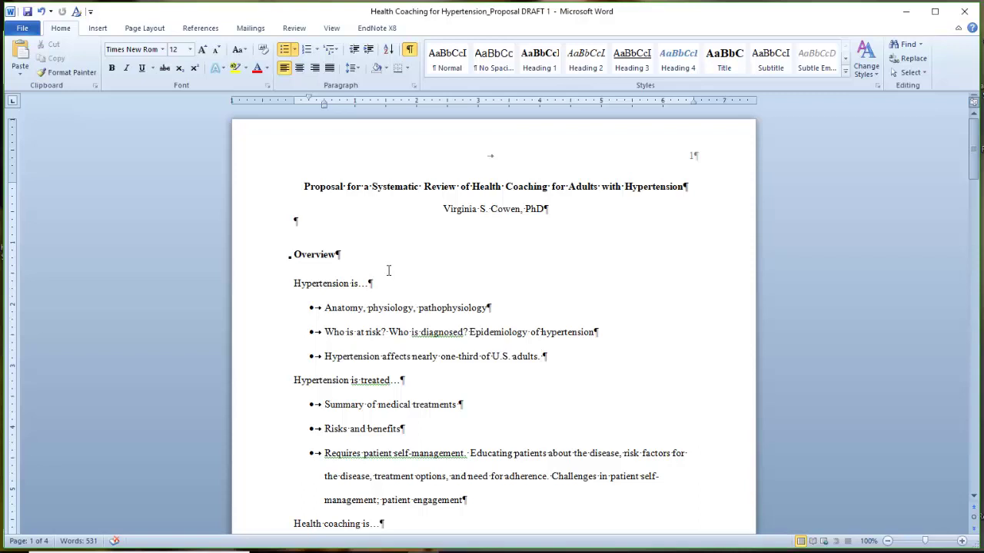
click(973, 158)
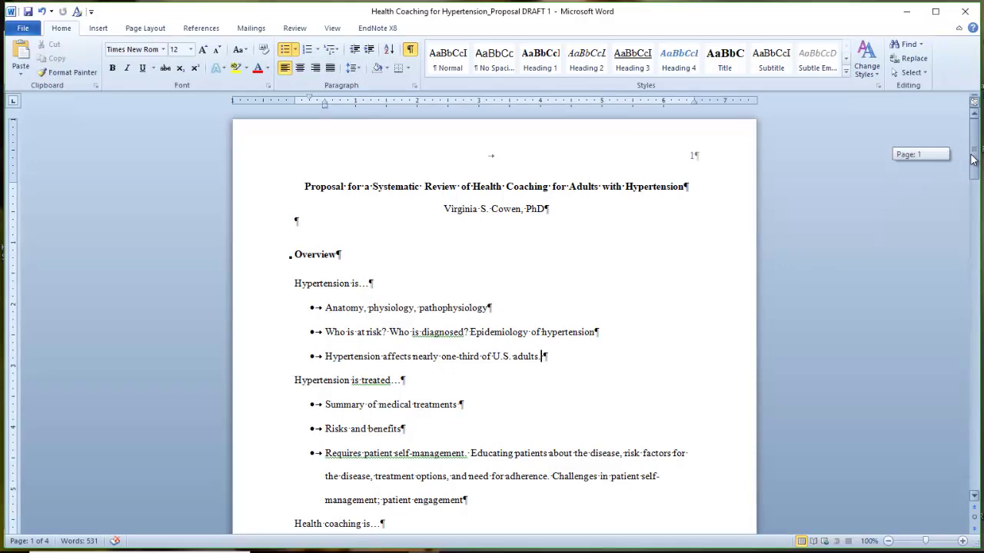
drag(973, 159, 977, 196)
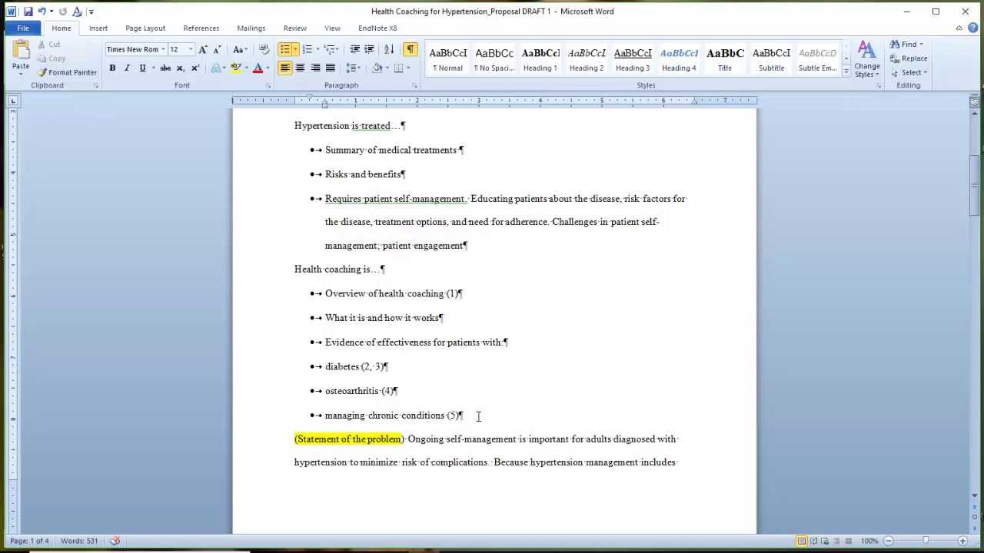
drag(975, 176, 963, 342)
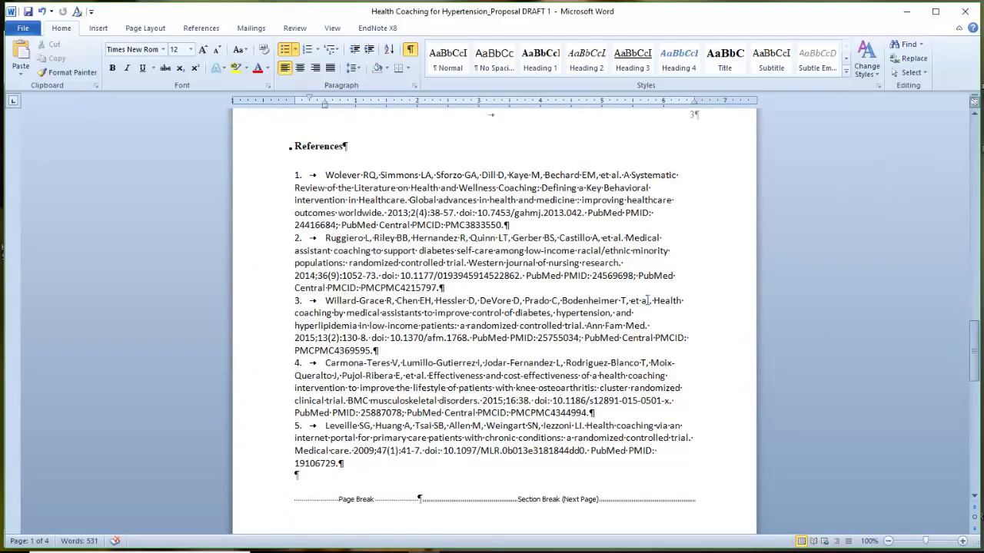
Check the bibliography field, place the cursor after 'U.S. adults.' on page 1, then switch to EndNote
click(533, 229)
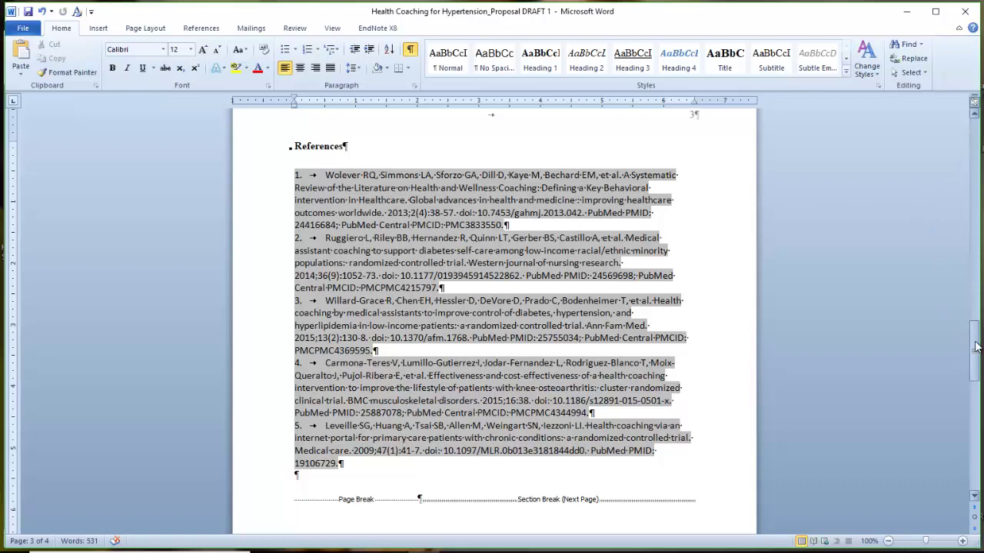
drag(976, 346, 961, 144)
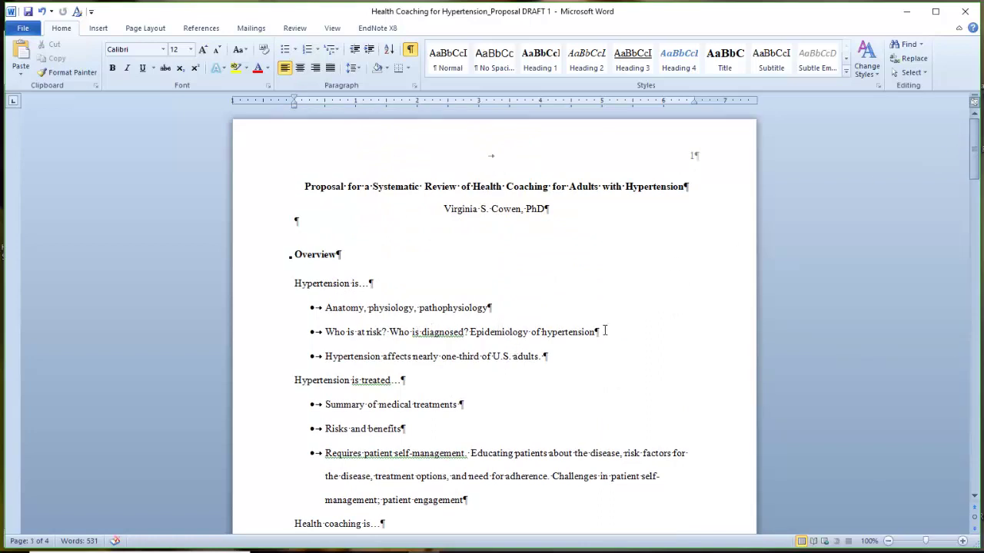
click(576, 358)
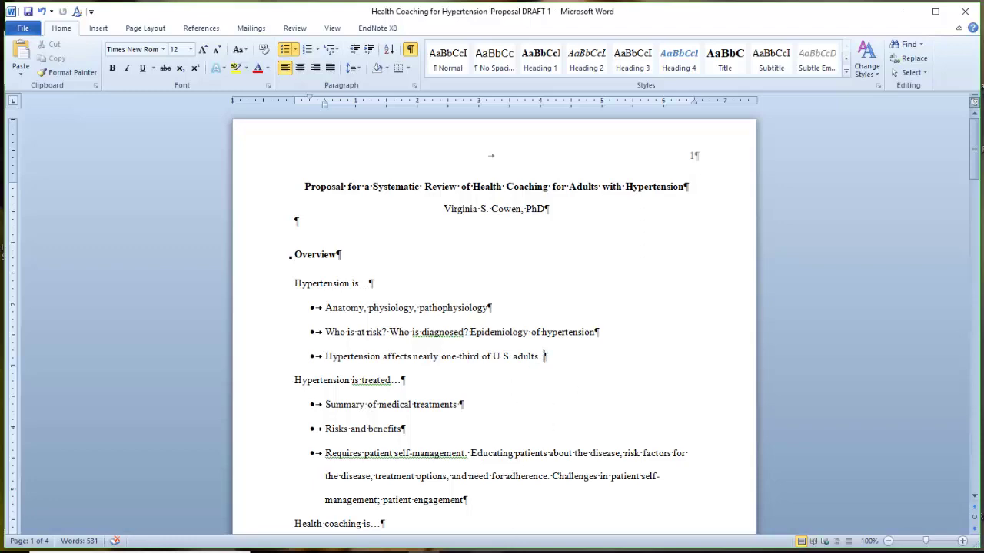
click(423, 551)
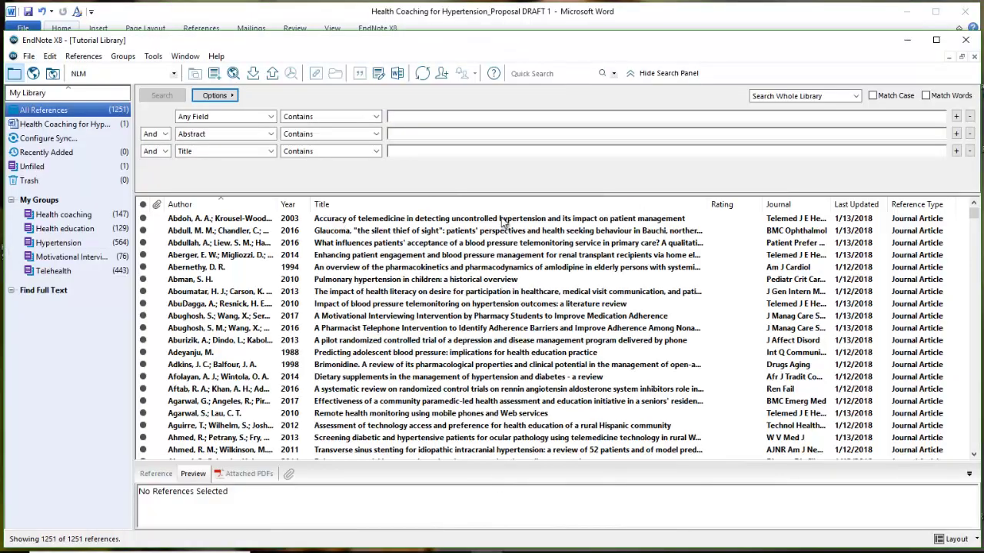
Select the Yoon 2015 report 'Hypertension prevalence and control among adults' in the EndNote library
click(973, 216)
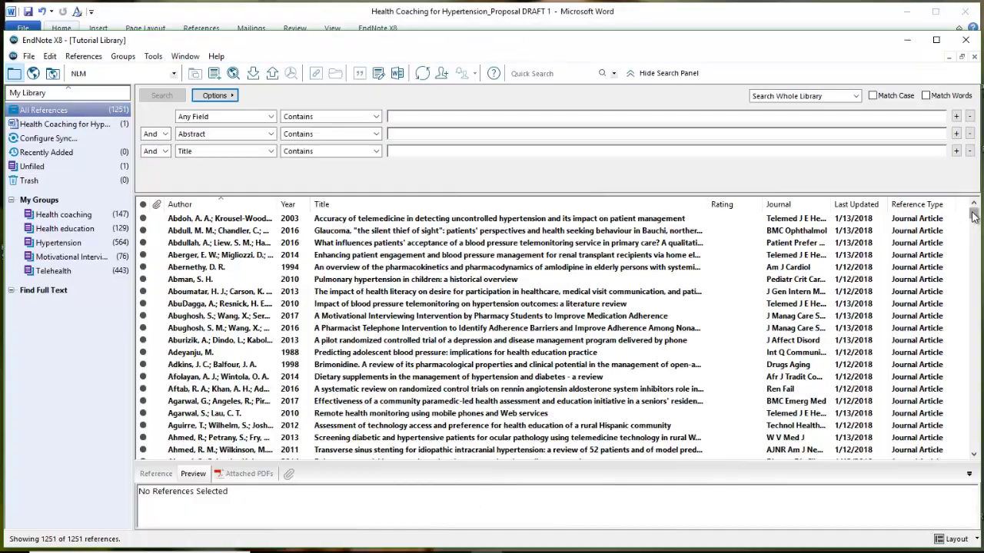
drag(974, 217, 972, 447)
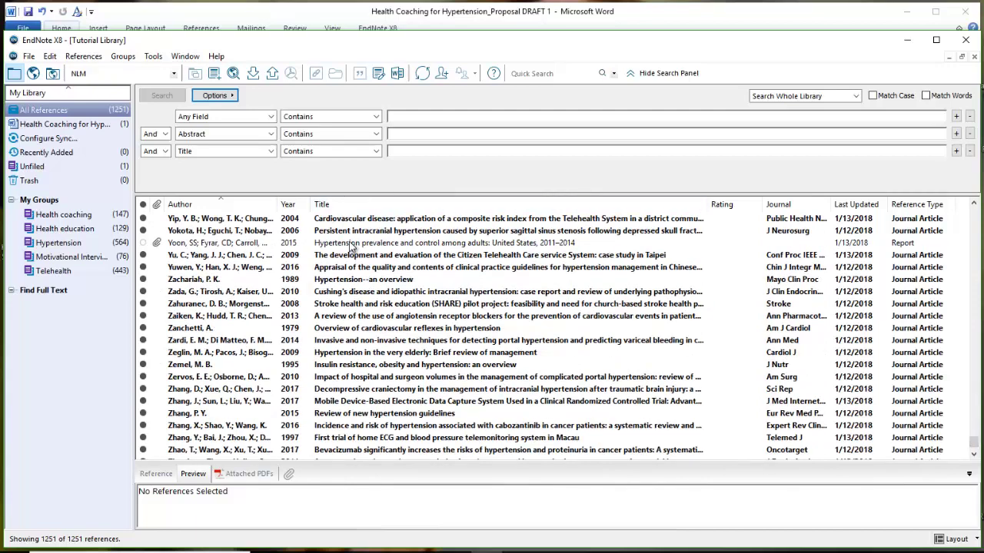
click(352, 244)
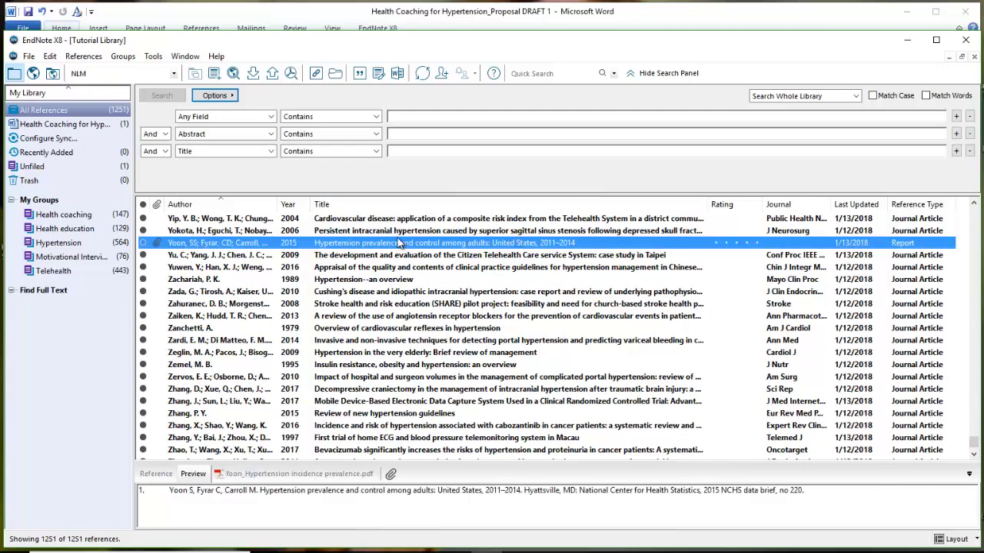
double_click(333, 246)
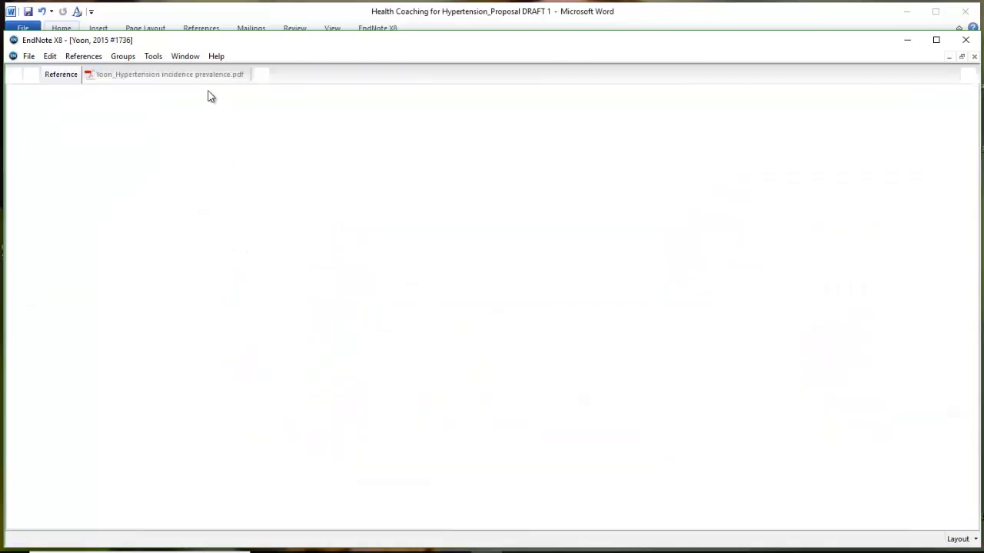
click(190, 74)
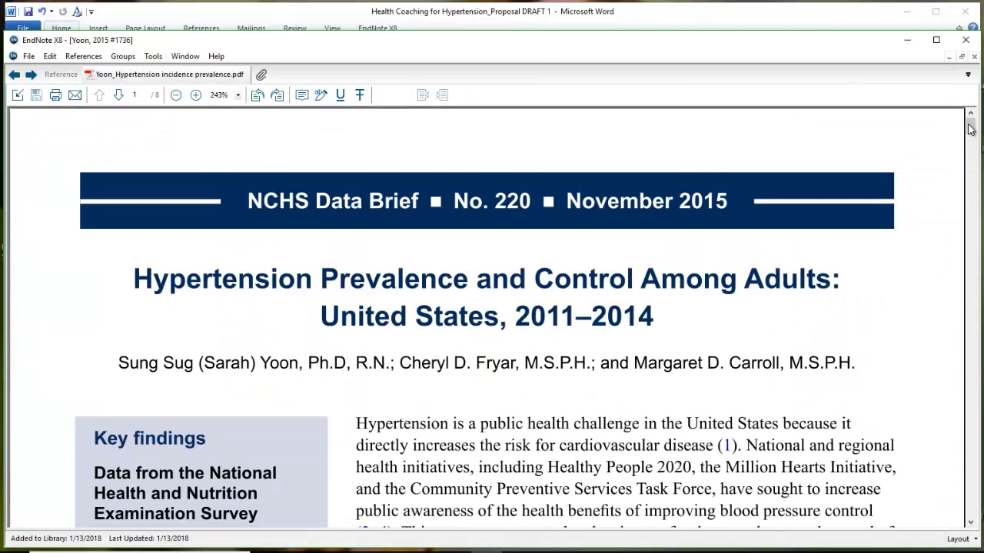
scroll(972, 134, down, 3)
drag(972, 134, 973, 138)
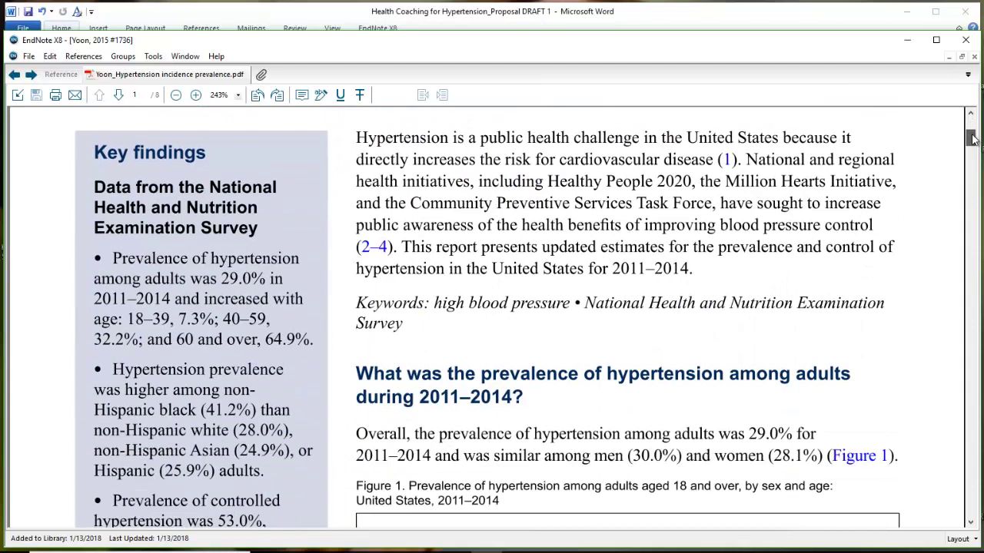
drag(973, 138, 974, 141)
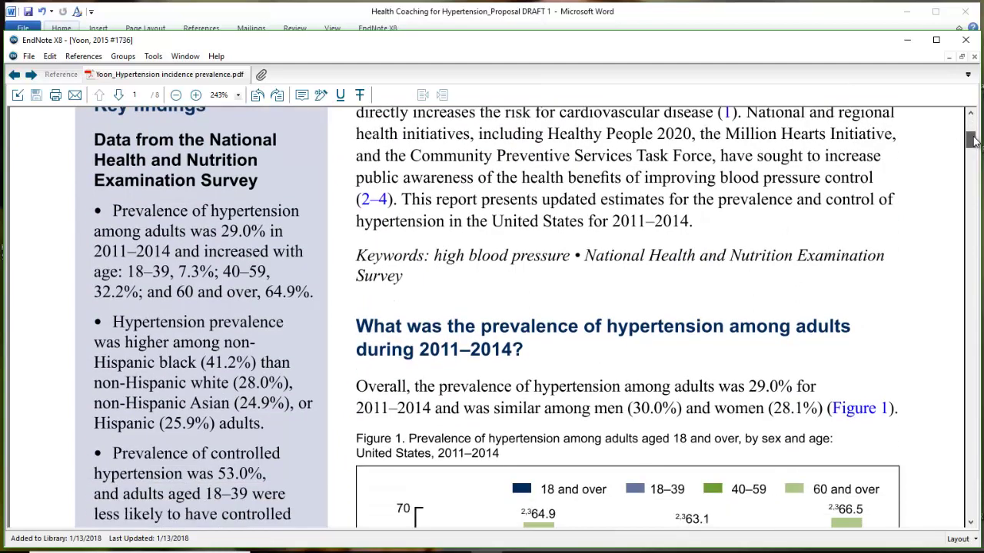
click(973, 58)
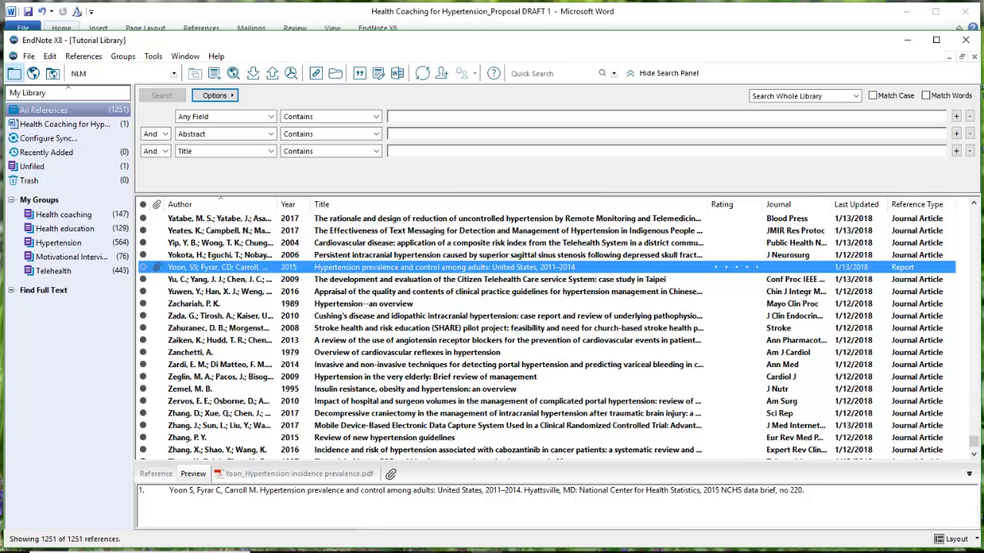
Insert the selected Yoon 2015 reference as citation (1) after the U.S. adults bullet
click(424, 500)
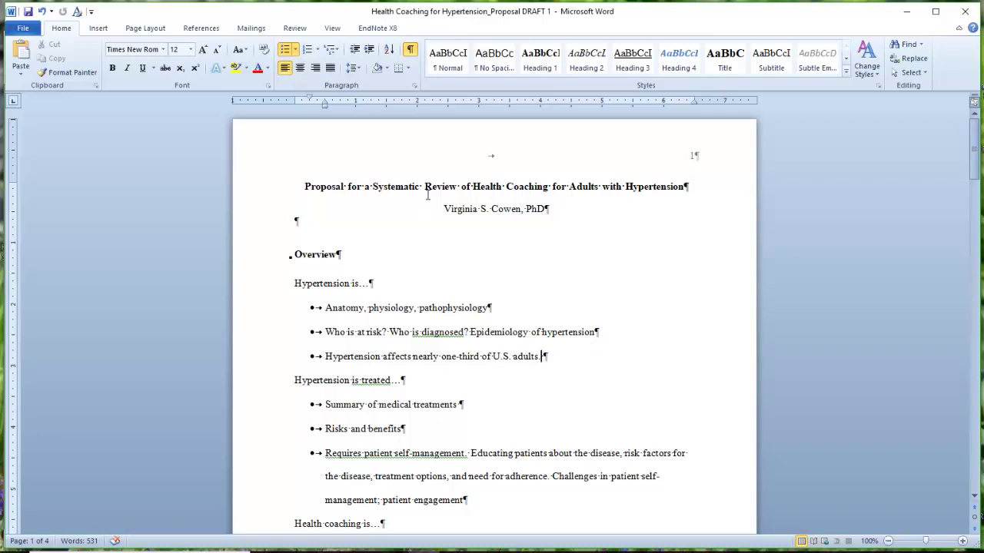
click(381, 31)
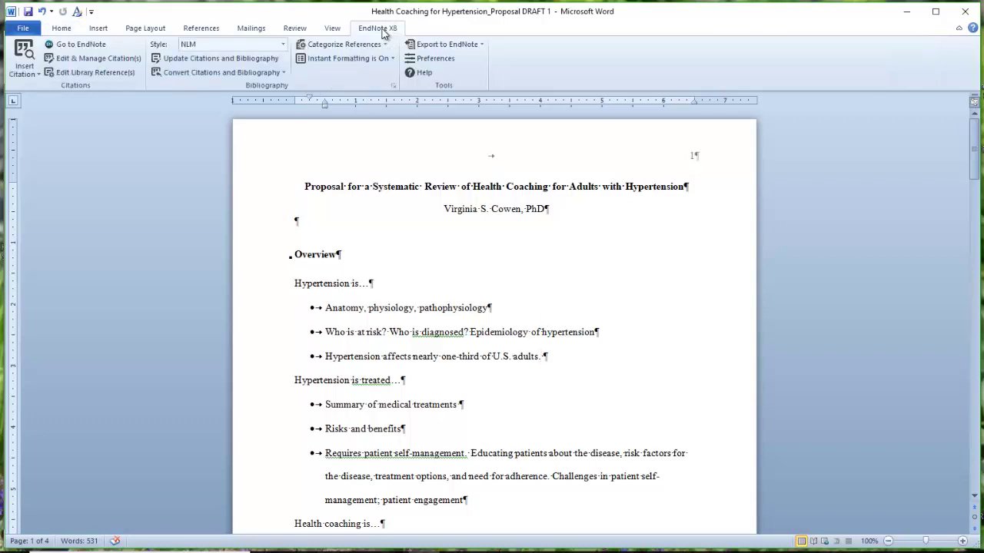
click(36, 77)
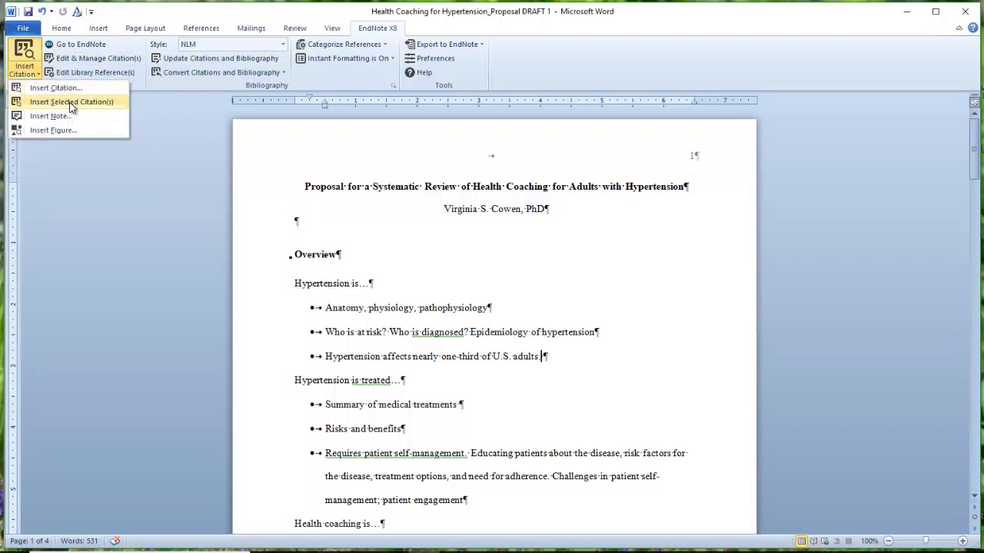
click(70, 103)
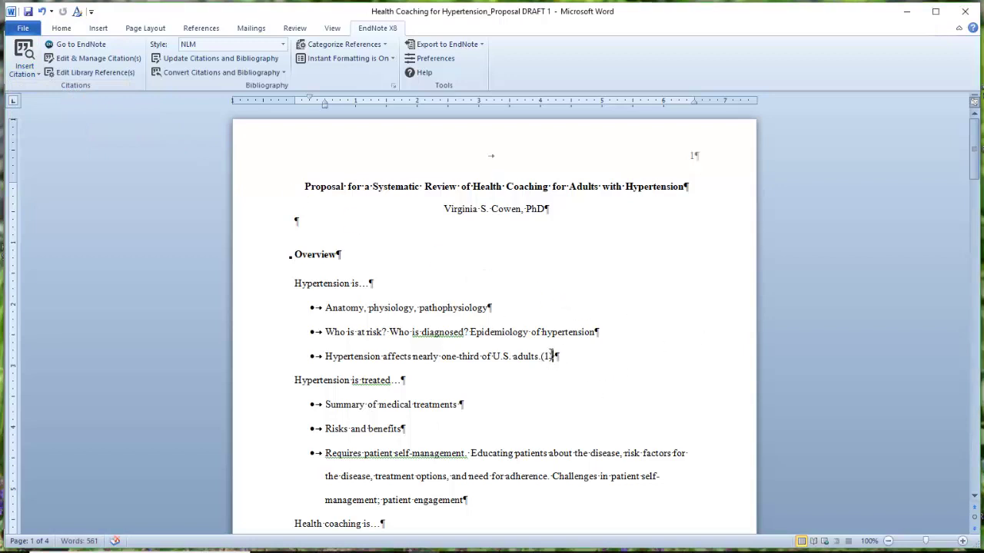
drag(975, 163, 975, 198)
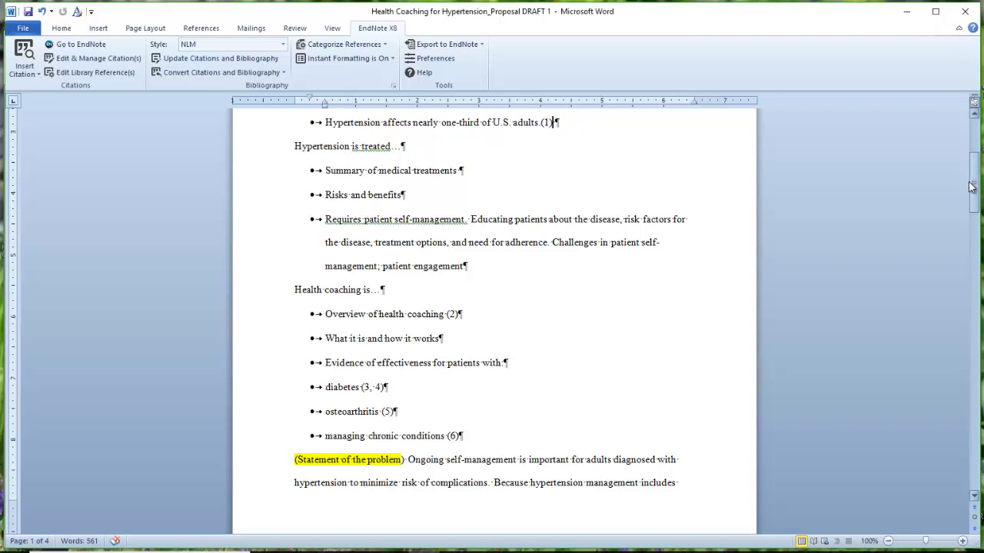
drag(971, 184, 959, 361)
click(527, 198)
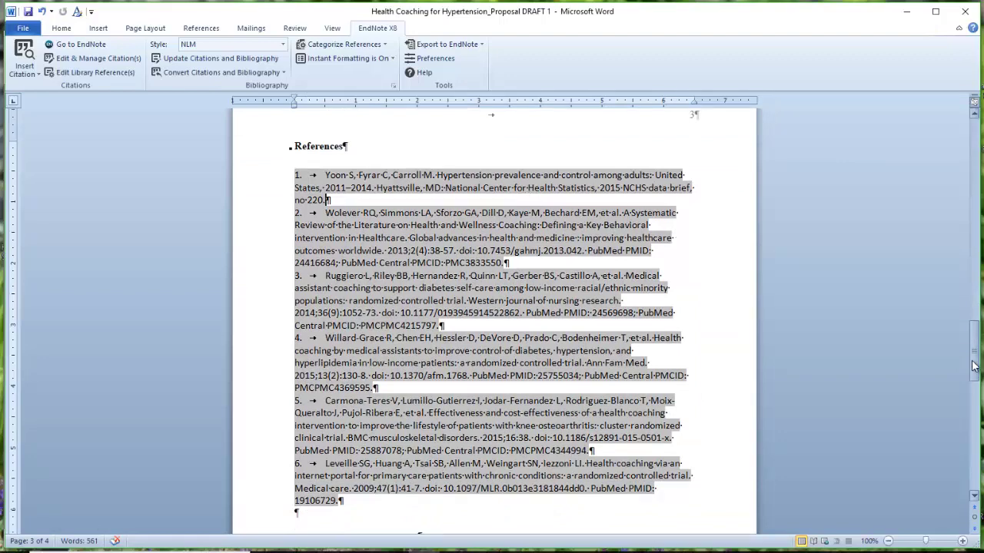
drag(974, 363, 976, 179)
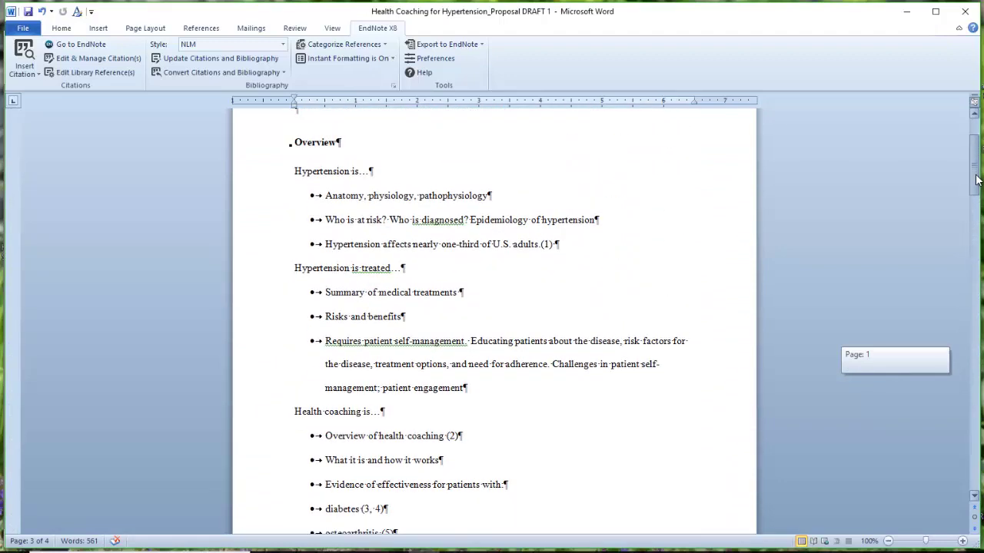
drag(978, 179, 978, 179)
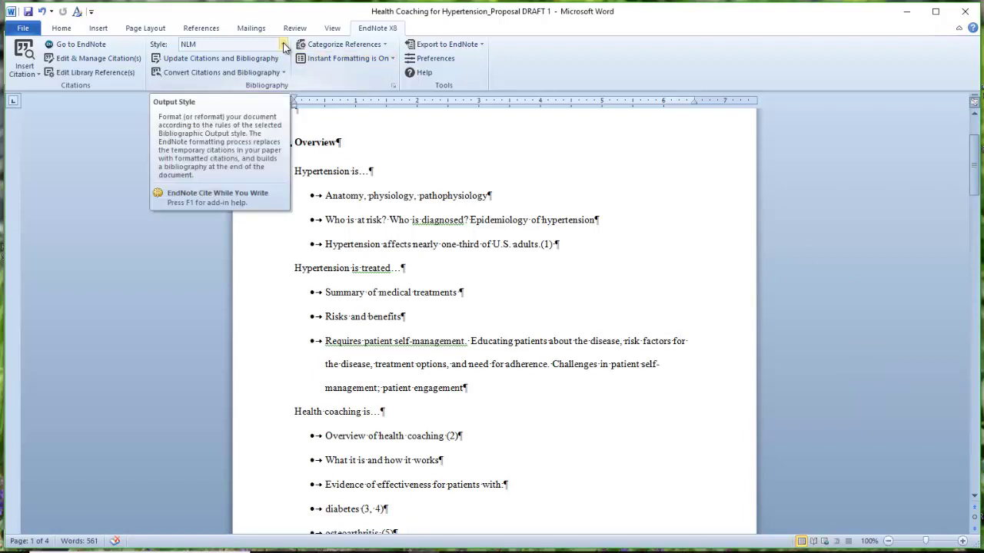
Change the EndNote citation style to Author-Date
click(284, 44)
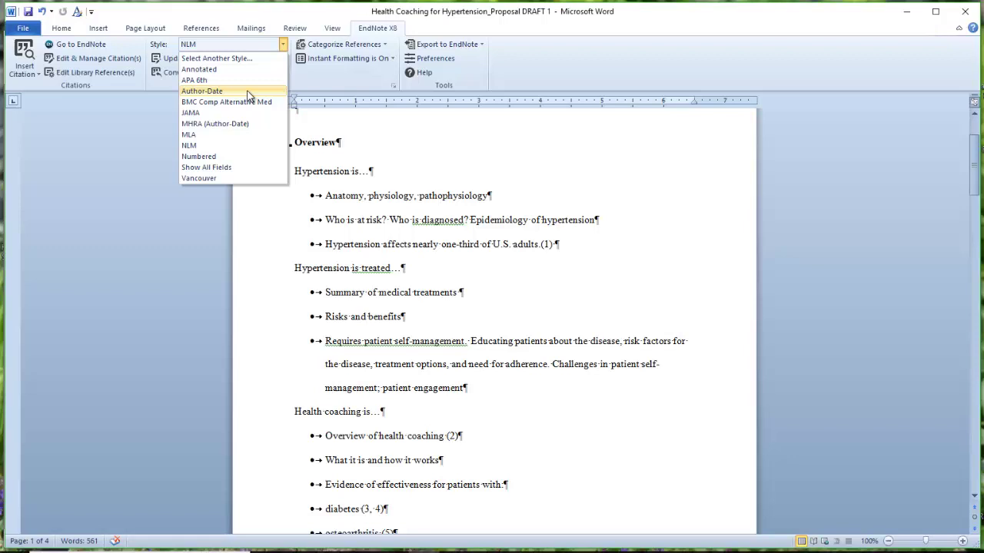
click(248, 91)
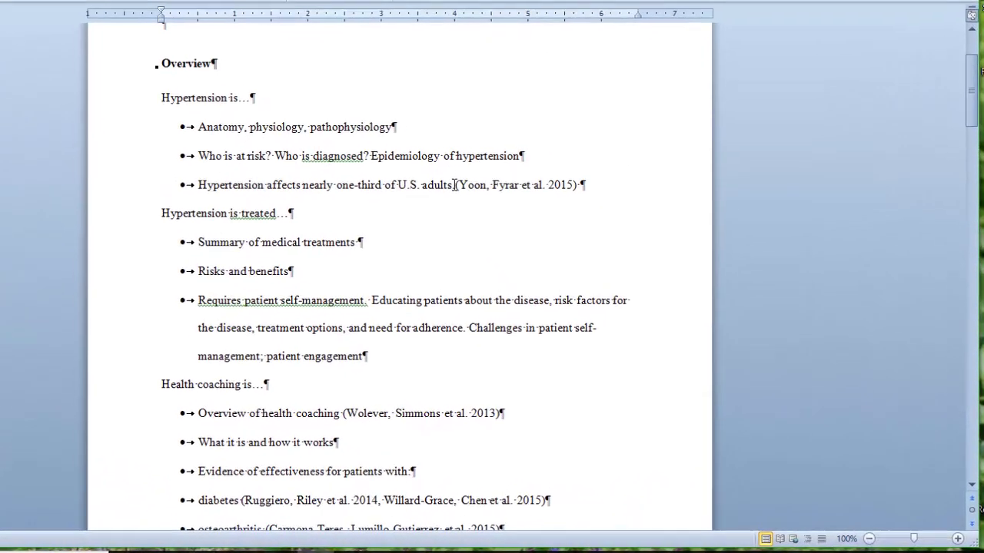
Check the Yoon, Wolever and diabetes citations, then scroll to the alphabetized References page
click(455, 184)
click(424, 413)
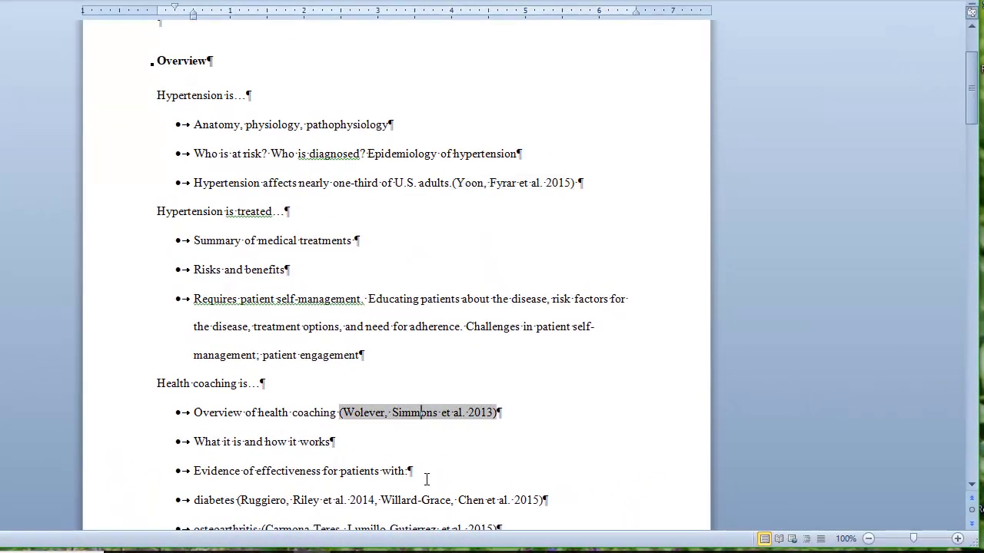
click(422, 500)
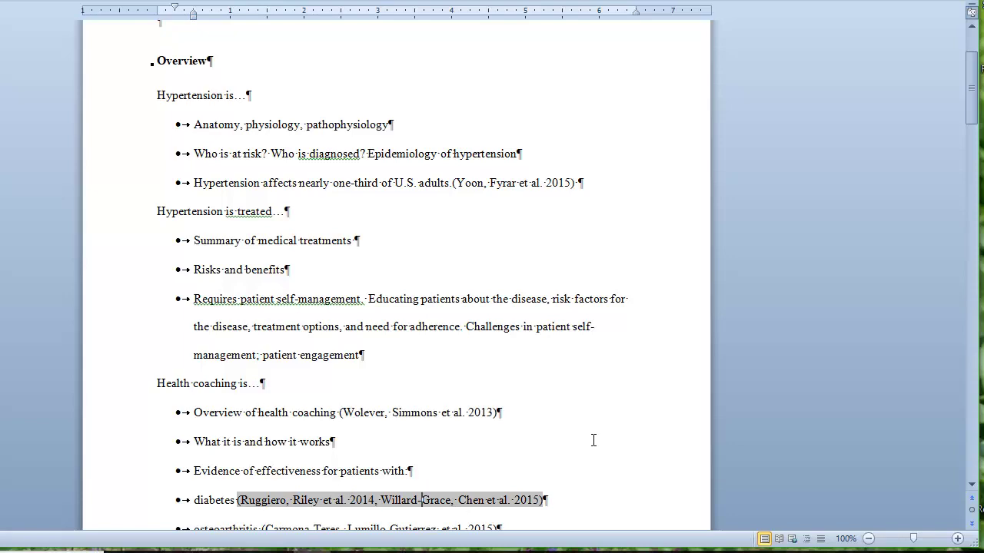
drag(973, 105, 953, 315)
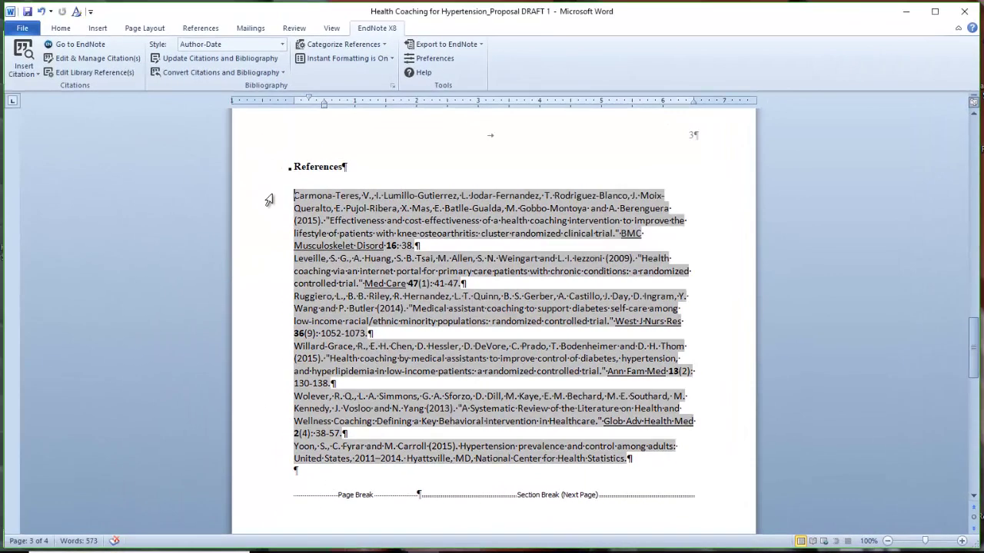
Give all Author-Date reference entries a hanging indent, then scroll back to the outline
drag(128, 126, 137, 145)
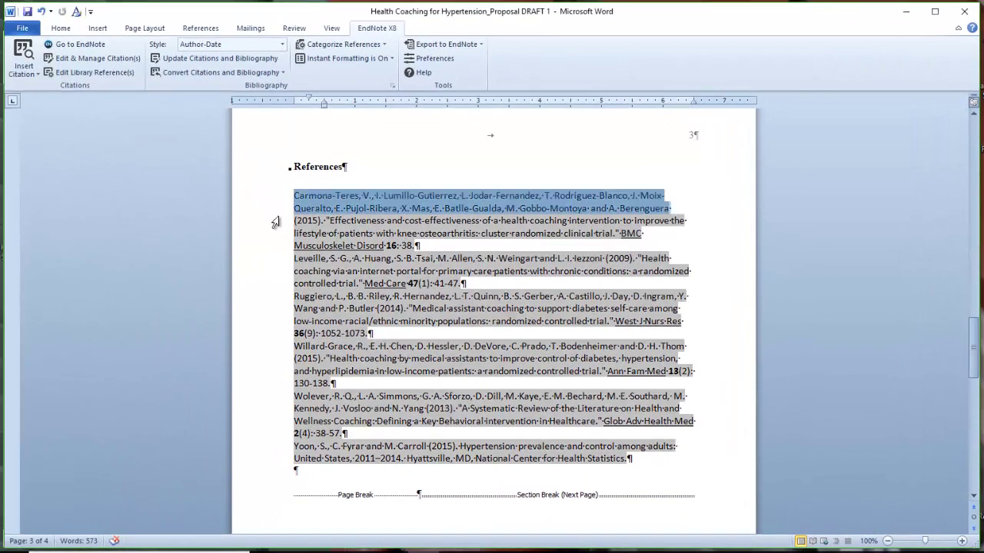
drag(275, 222, 669, 463)
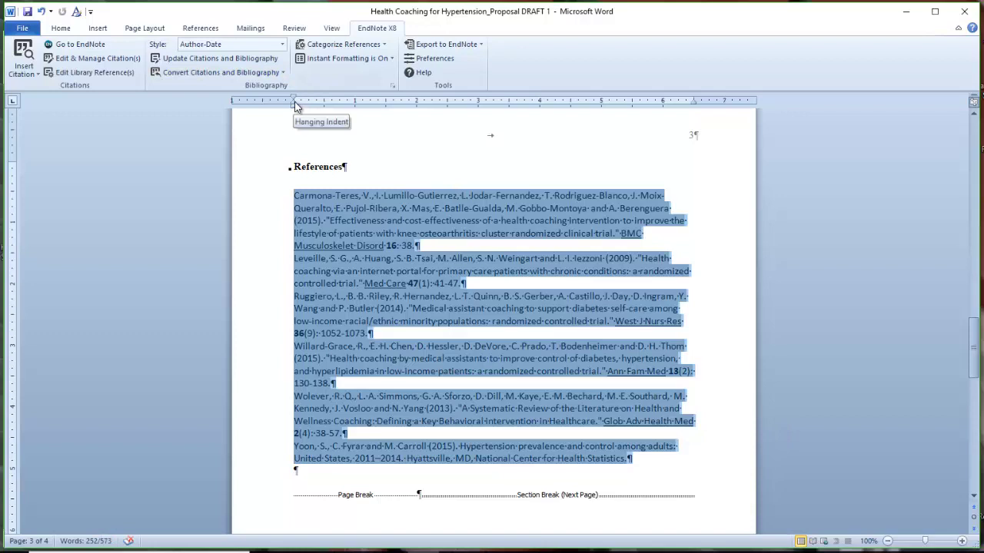
drag(295, 104, 325, 106)
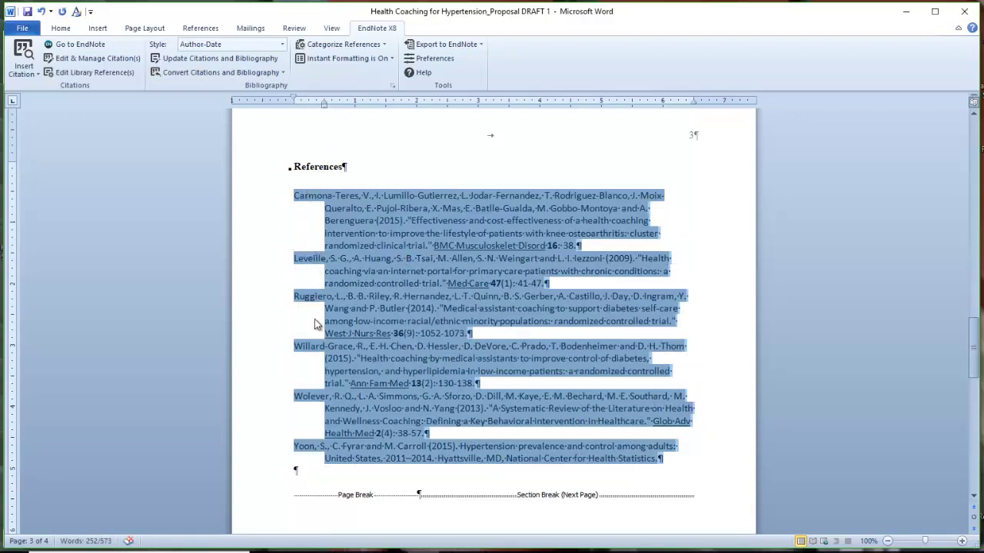
click(324, 208)
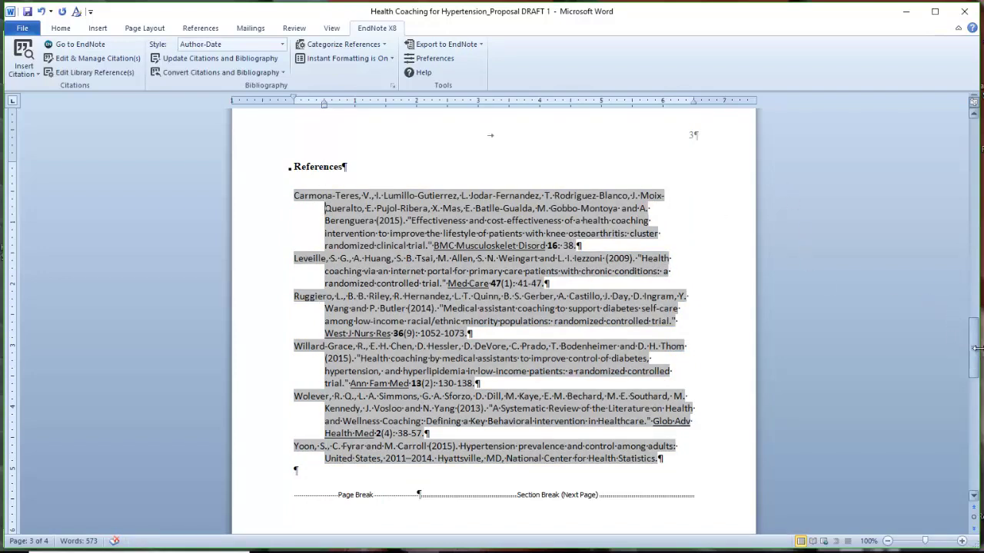
drag(974, 362, 960, 213)
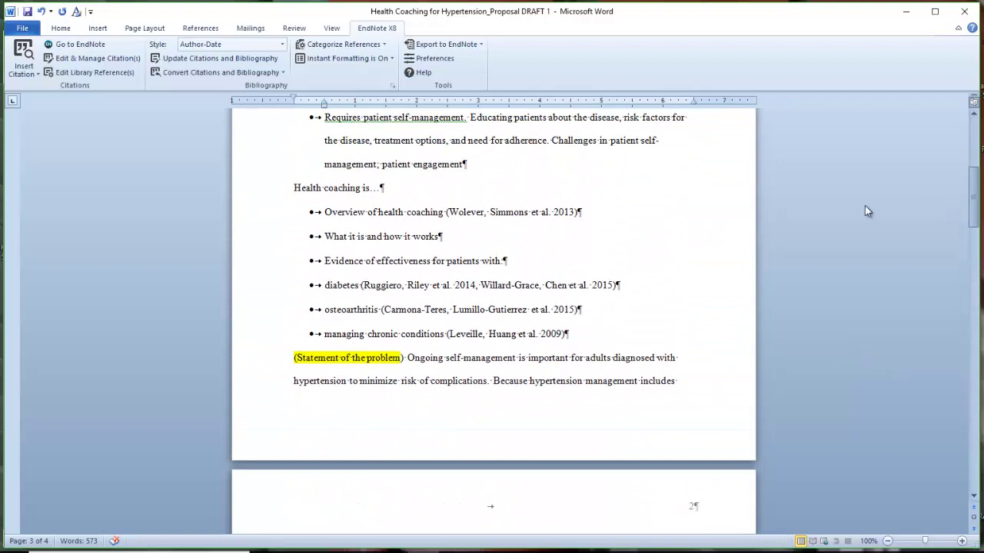
Switch the citation style to JAMA for superscript numbered citations
click(592, 213)
click(282, 45)
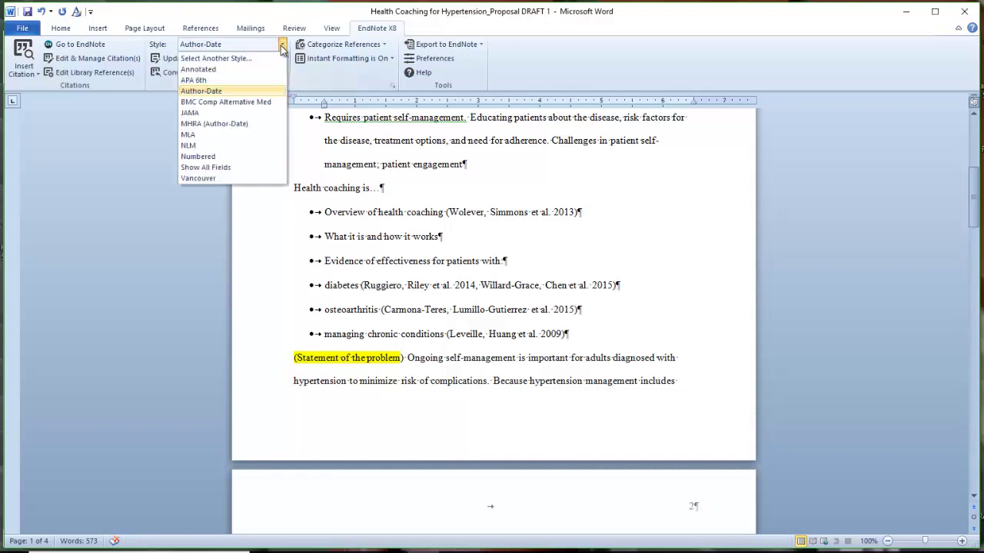
click(268, 115)
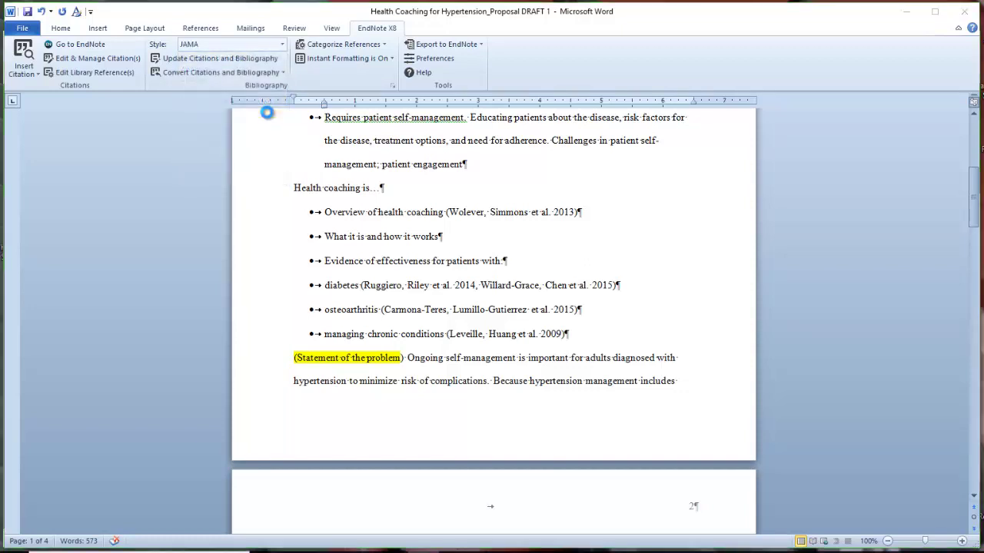
Inspect the superscript citations, including 3,4 after diabetes, then return to the top of page 1
click(450, 212)
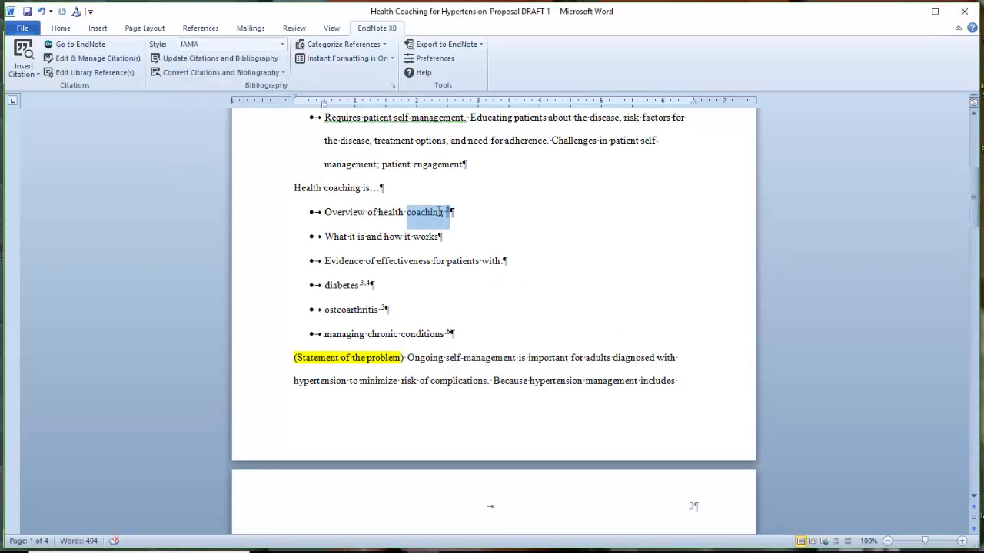
double_click(364, 283)
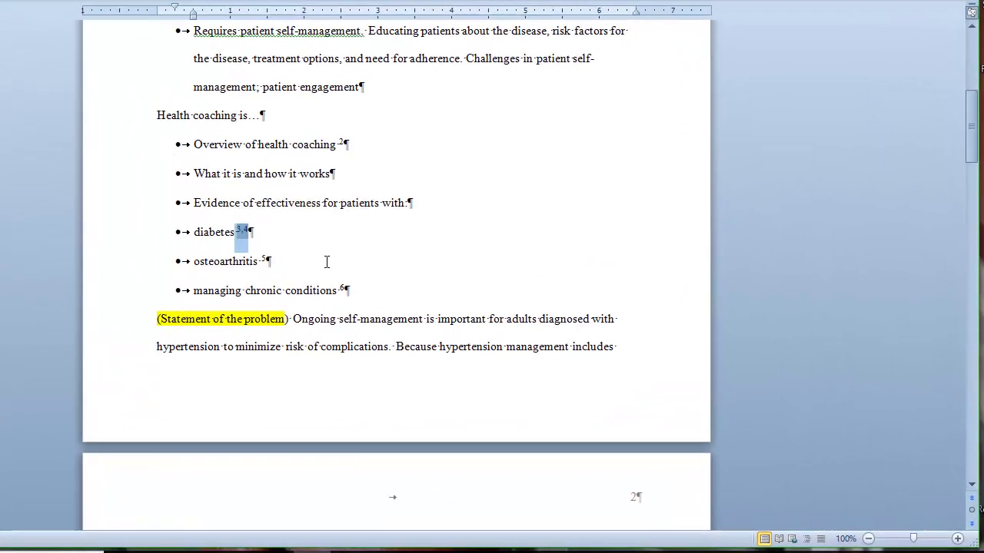
click(326, 262)
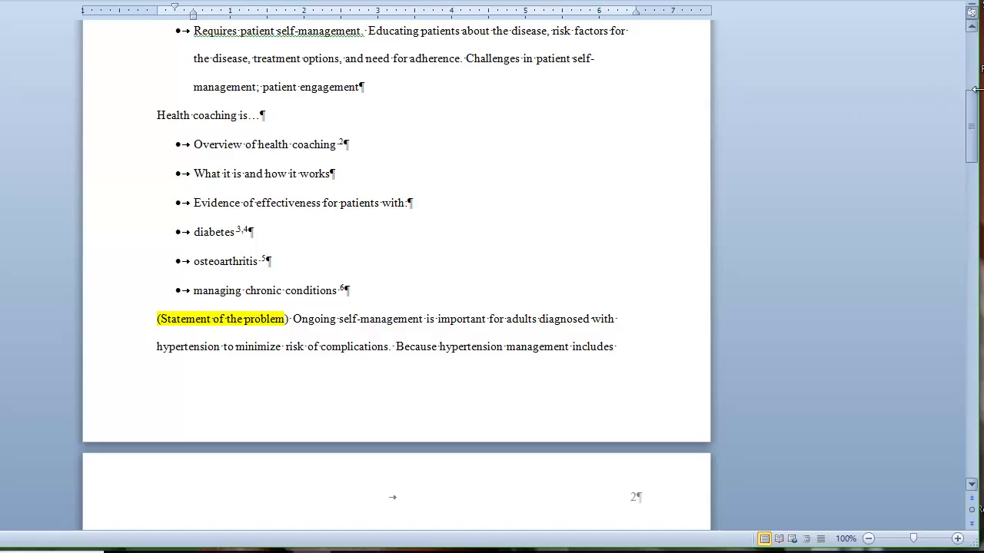
drag(970, 130, 976, 65)
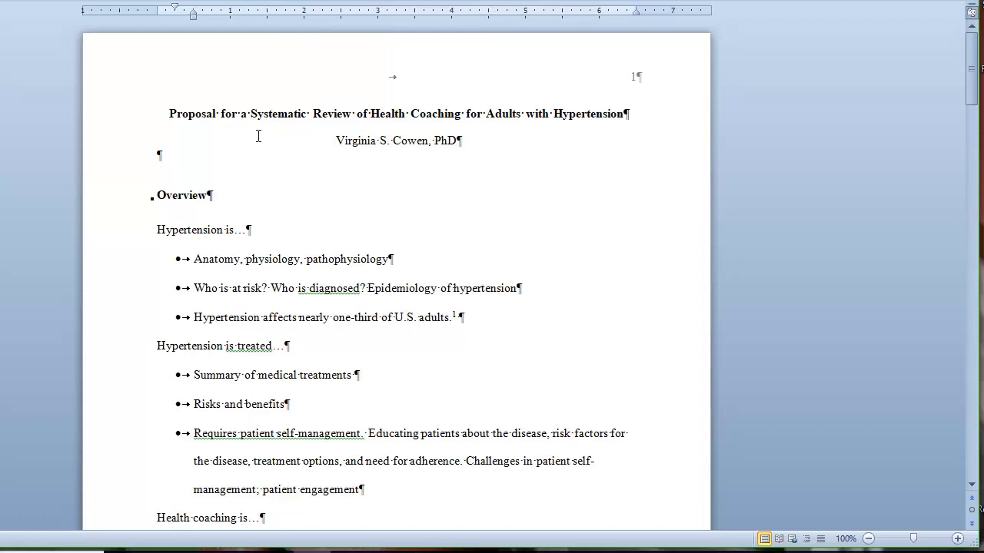